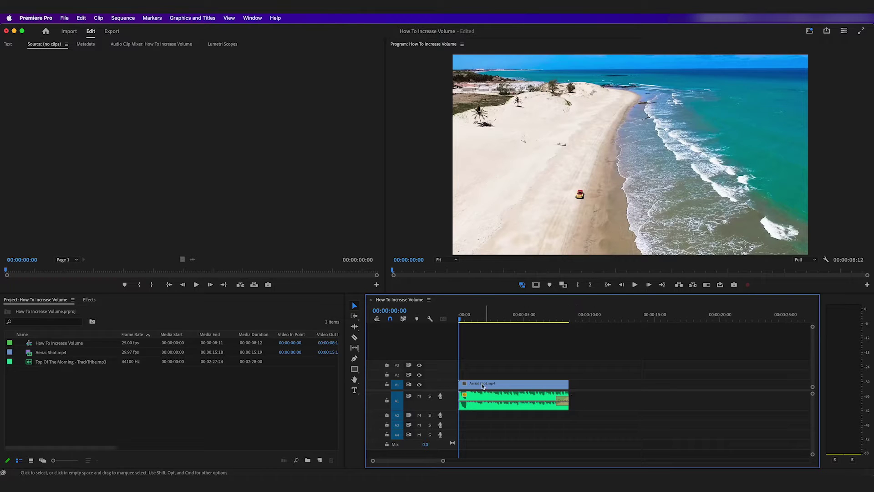
- Play the aerial beach sequence with its music through to the end
key("space")
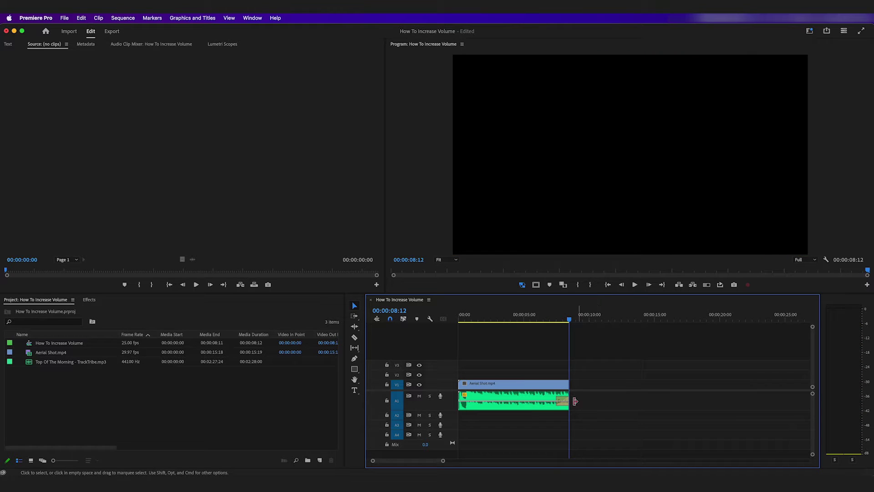
- Show Effect Controls for the A1 music clip, with Volume Level at -5.6 dB
left_click(543, 396)
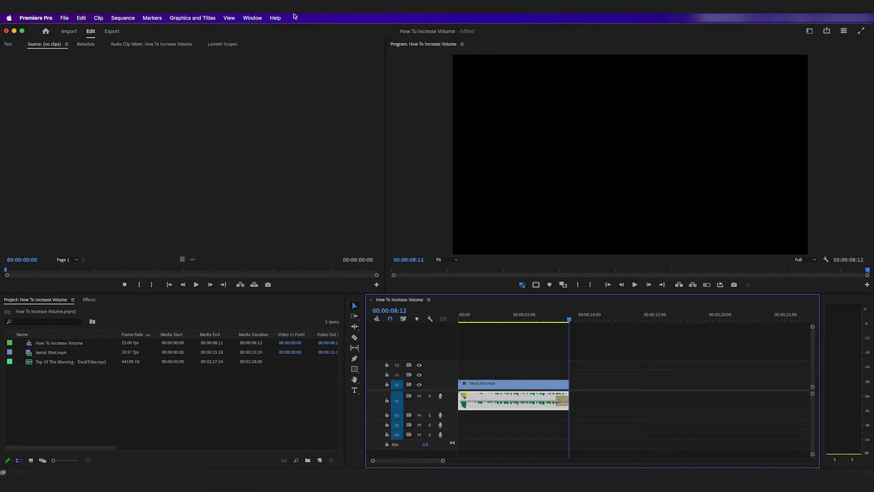
left_click(264, 18)
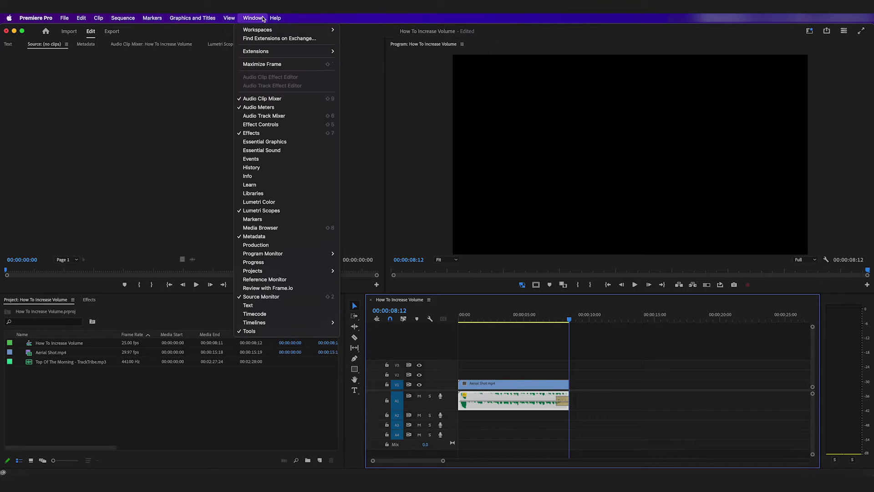
left_click(291, 125)
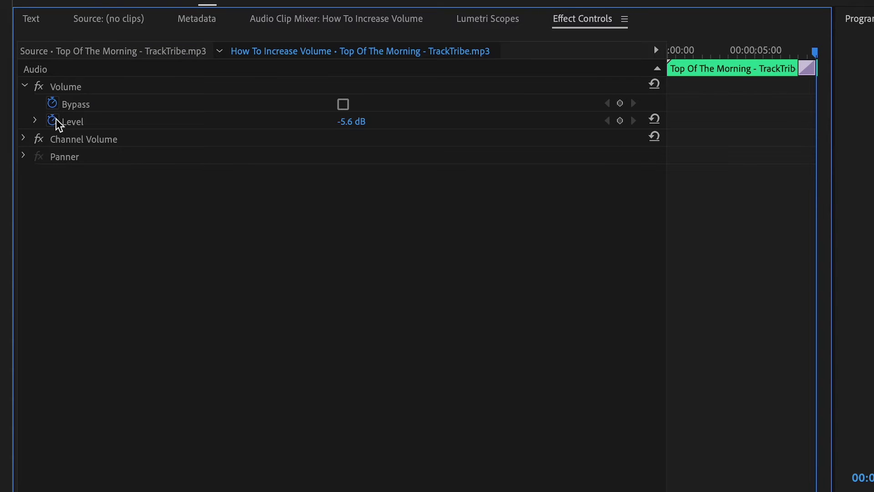
- Disable Level keyframing and raise the music clip's Volume Level to 2.5 dB
left_click(18, 92)
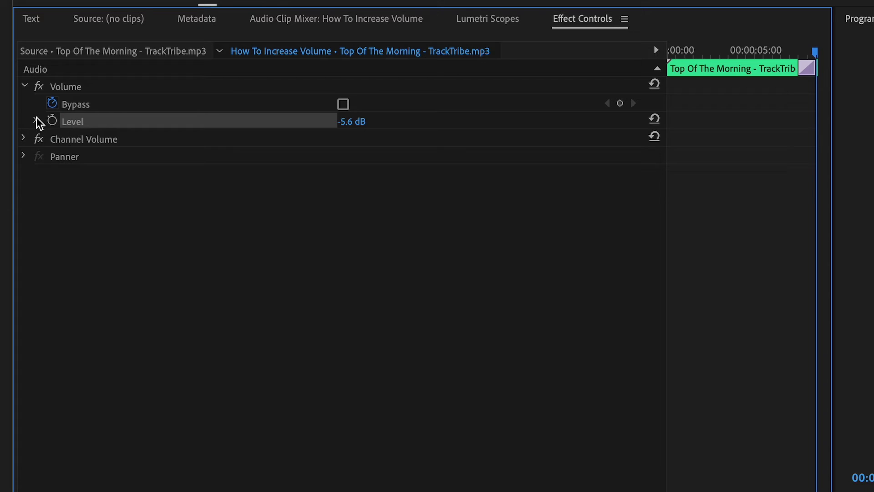
left_click(35, 121)
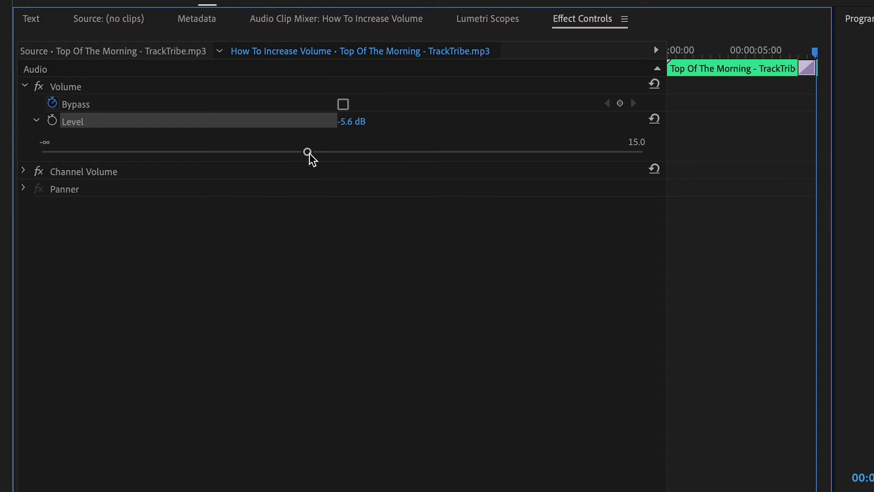
left_click_drag(309, 154, 406, 152)
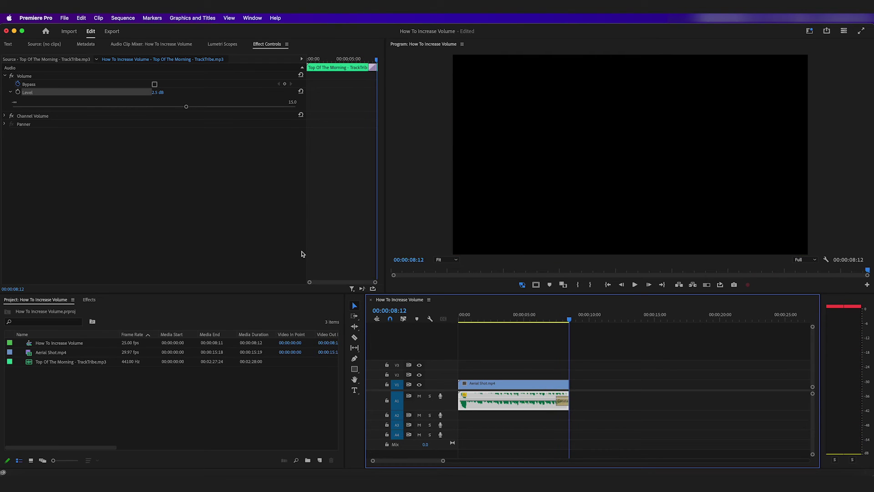
- Reselect the A1 music clip and open its Audio Gain dialog with G
left_click(520, 345)
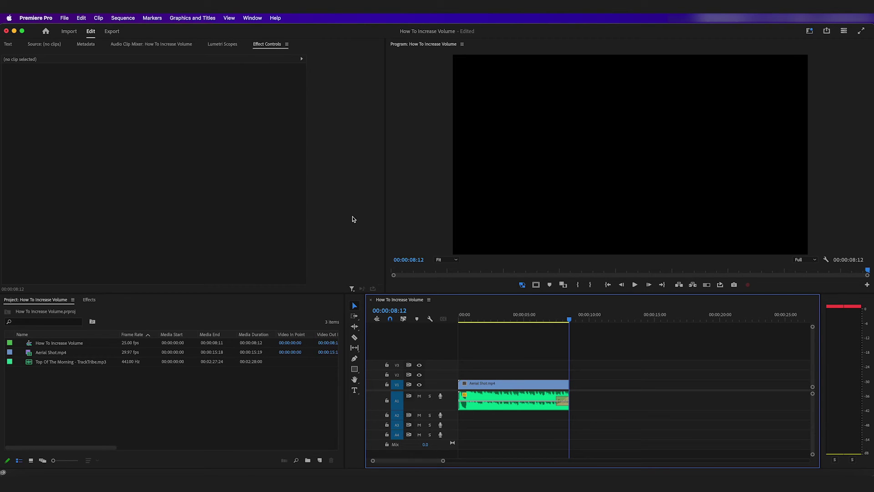
left_click(535, 409)
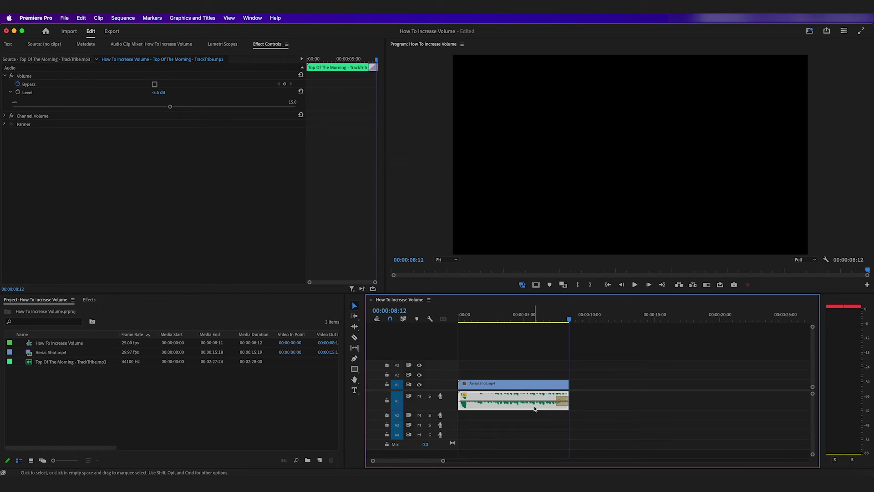
key("g")
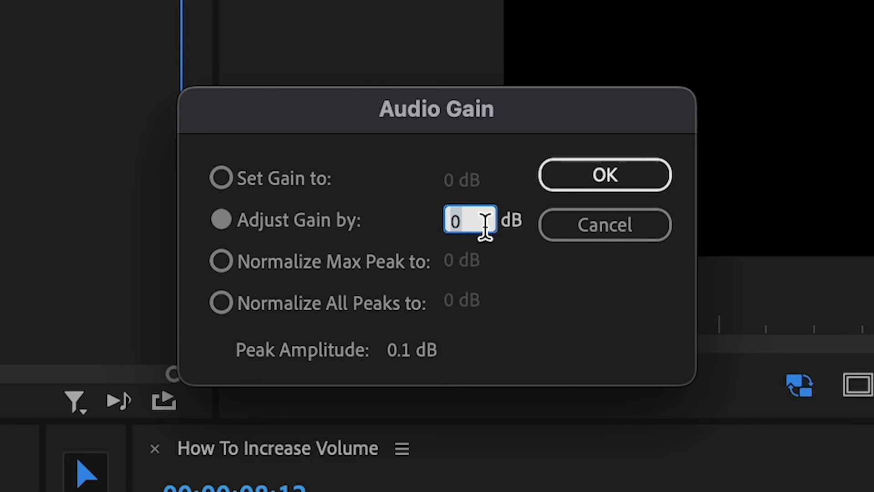
type("3")
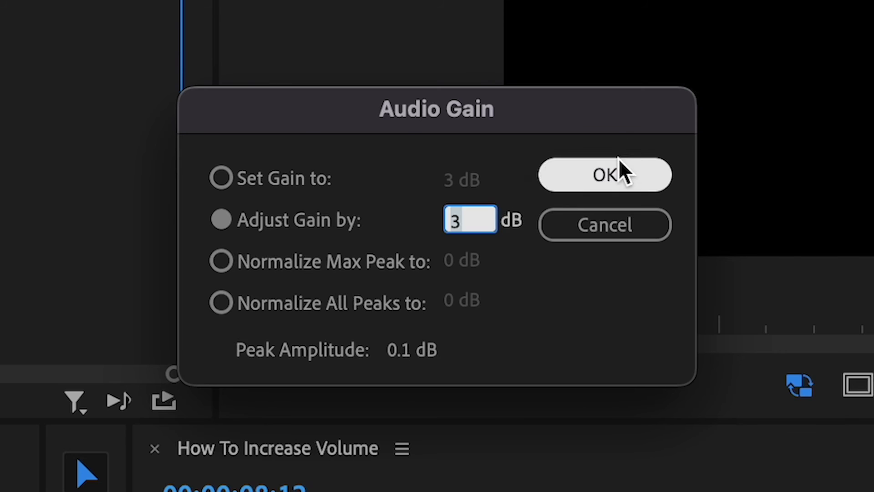
- Apply a +3 dB Adjust Gain to the music clip and play it back
left_click(620, 171)
key("space")
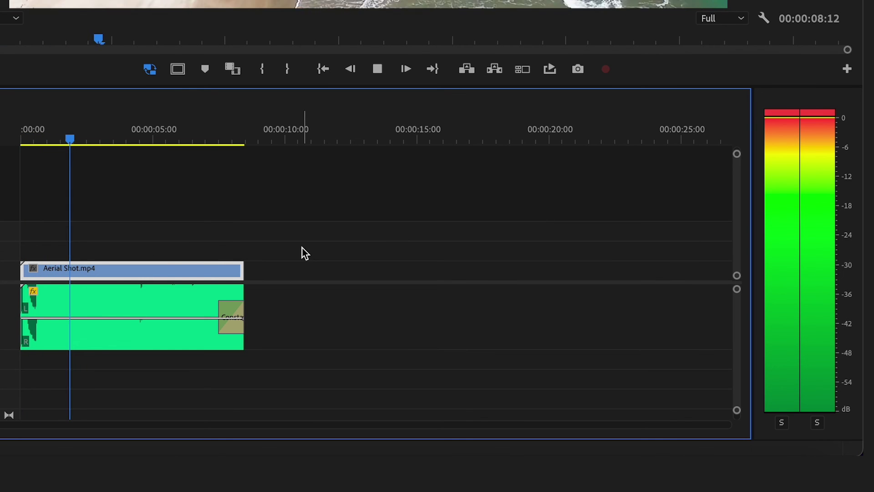